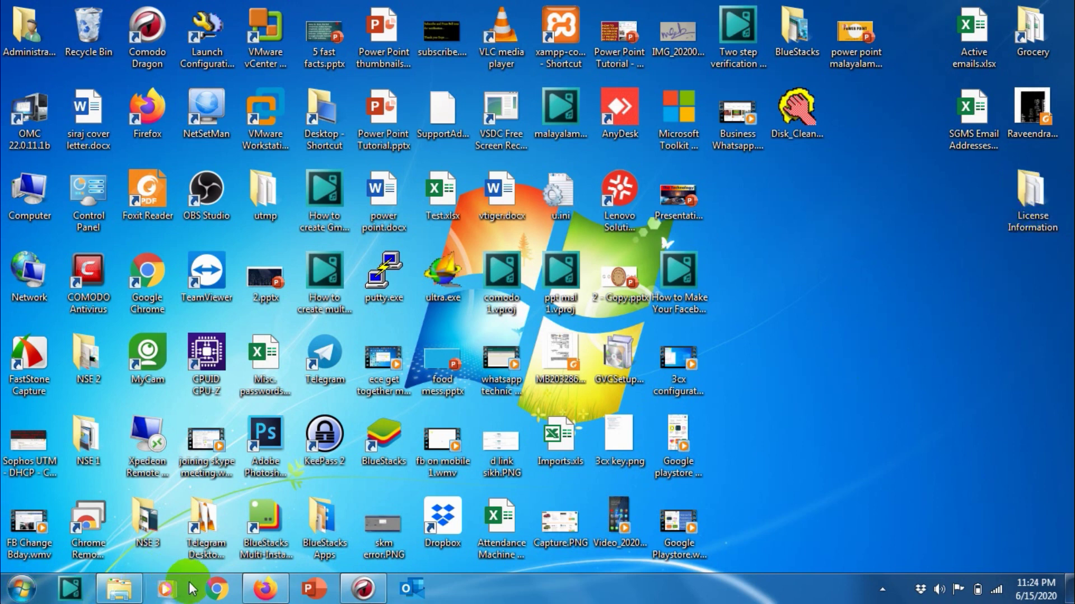
Step: Restore Firefox, close the Time Based Scheduling tab and reload the Google page
click(250, 588)
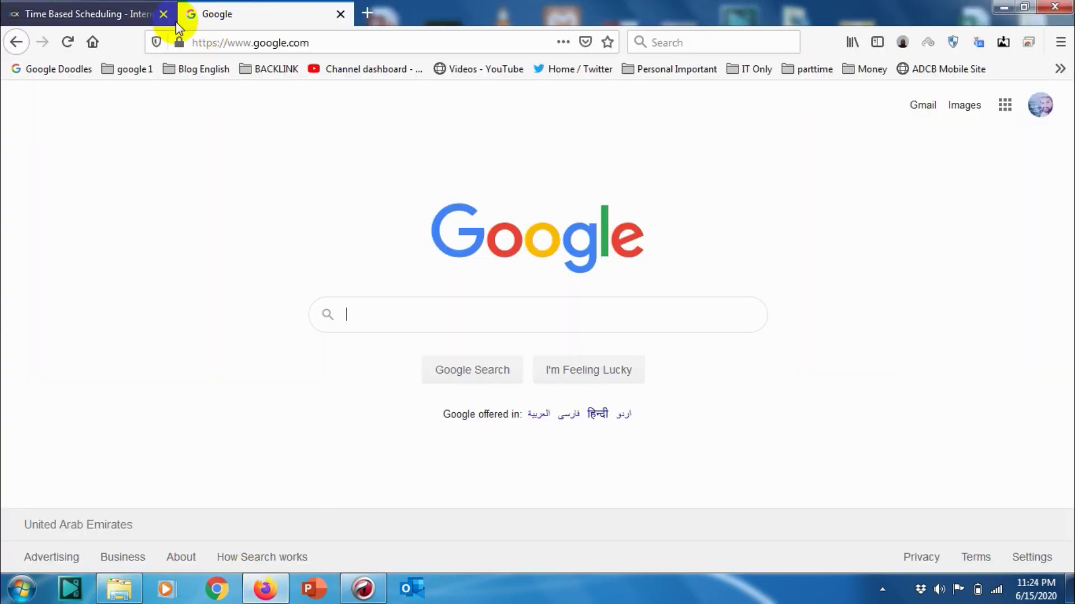
click(166, 15)
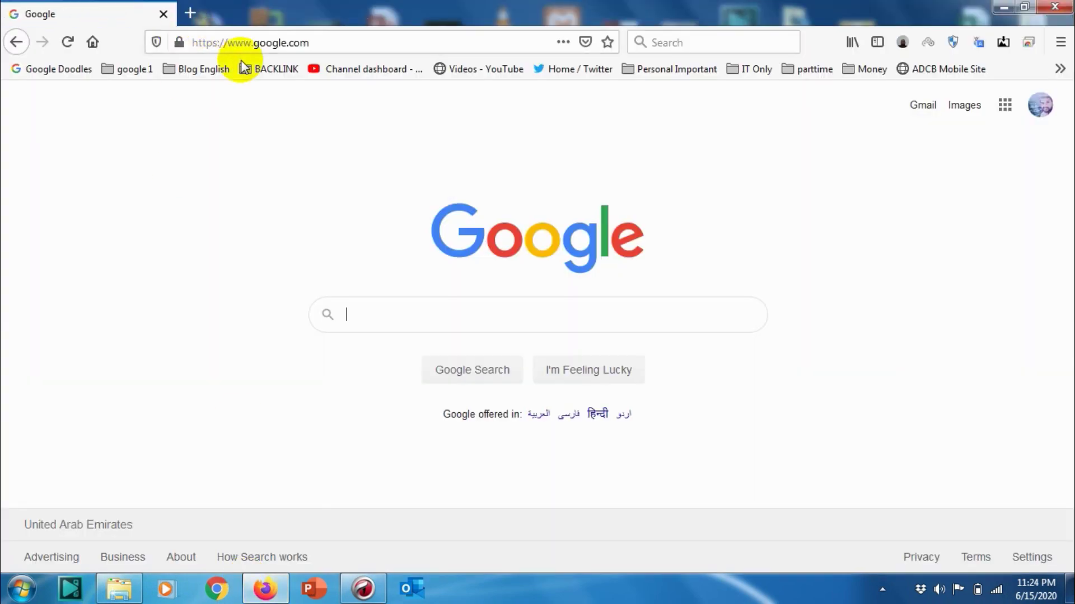
click(287, 44)
key(Return)
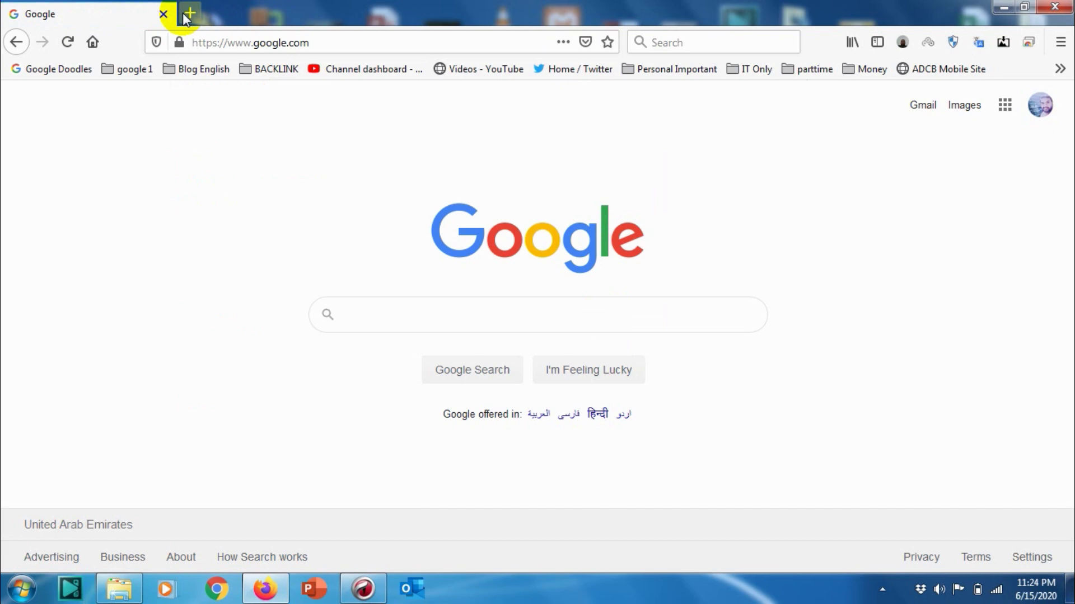
Step: In a new tab, search Google for 'vnn' to reach edition.cnn.com
click(190, 13)
click(235, 50)
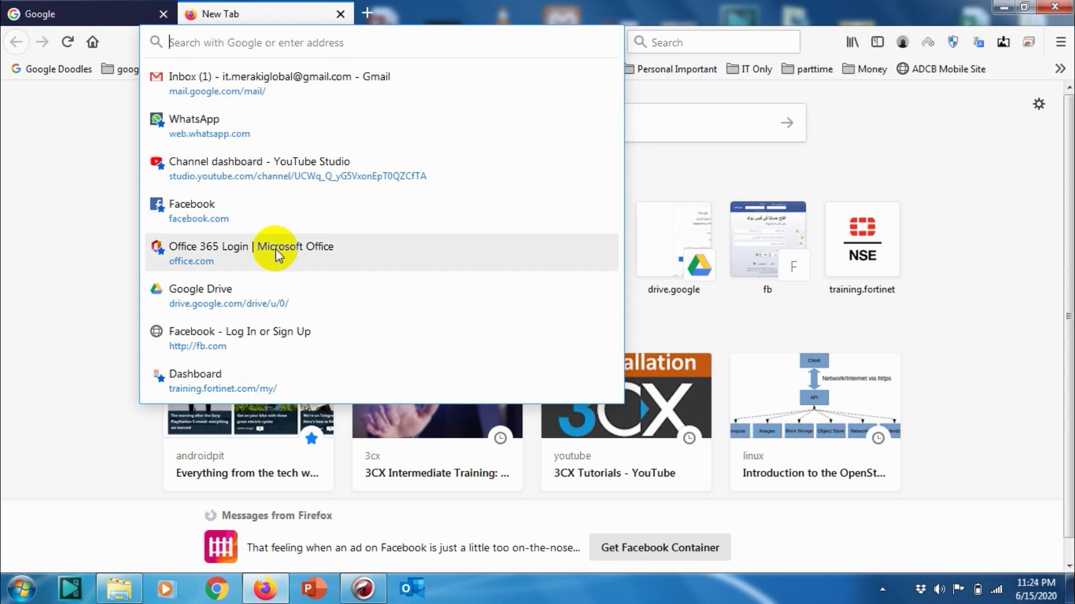
click(319, 340)
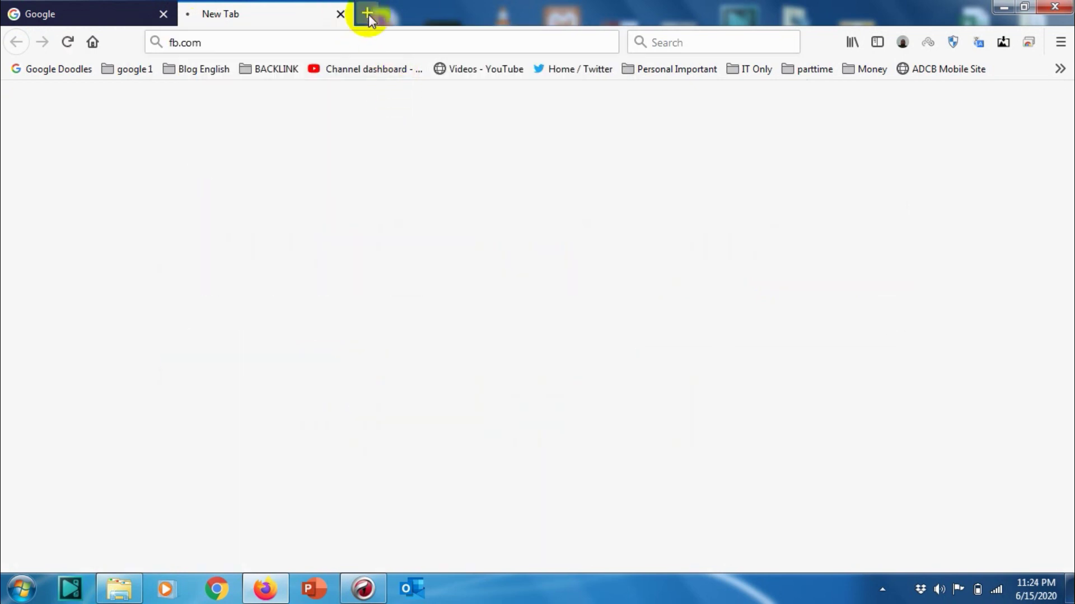
click(368, 15)
click(340, 14)
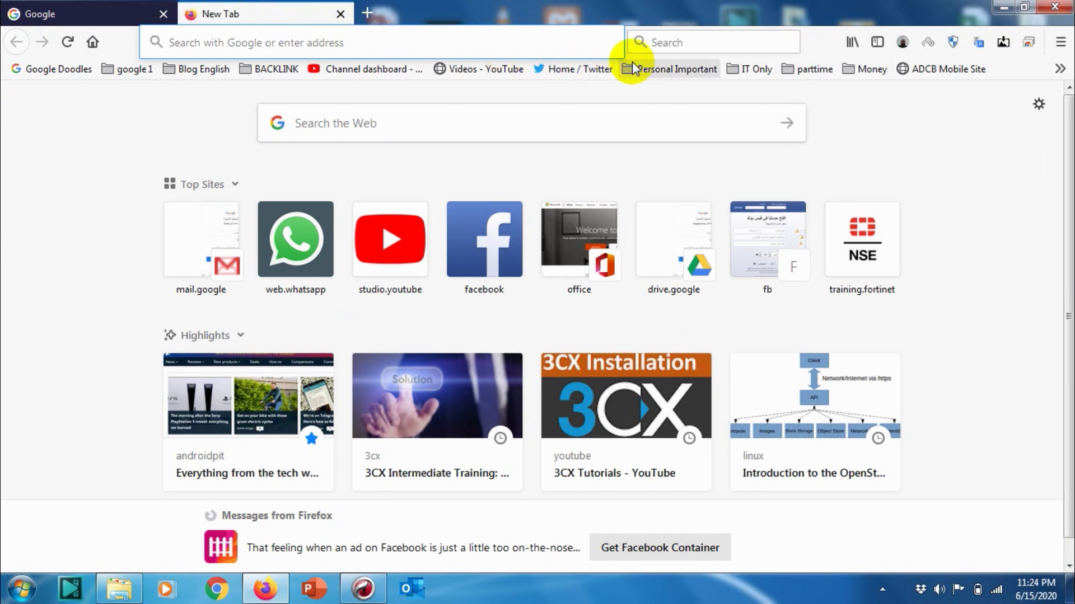
click(650, 44)
text(vnn)
key(Return)
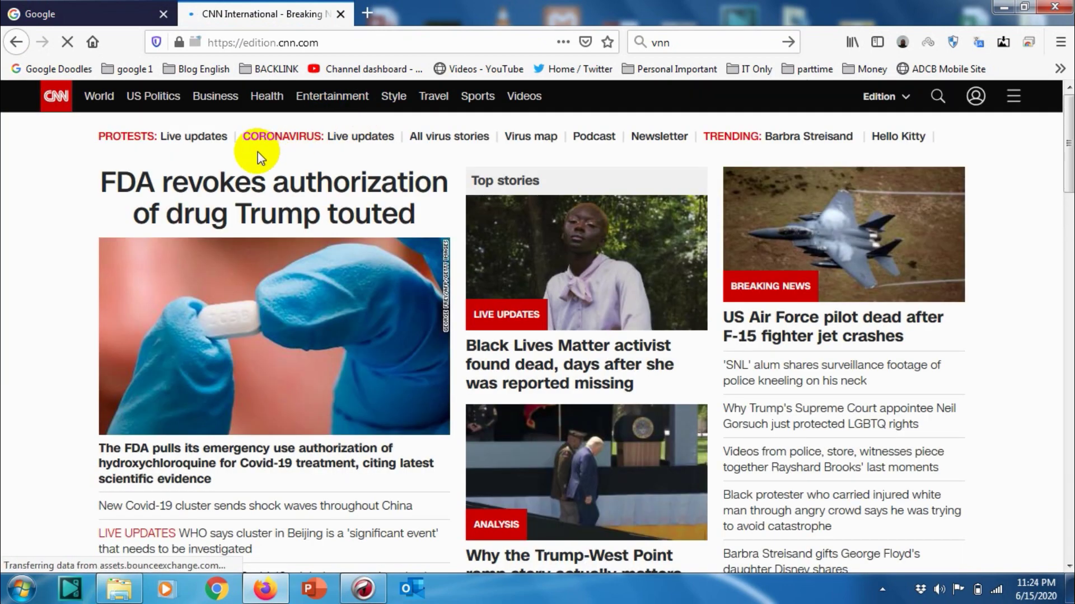
Step: Search the Start menu for 'fire' and open Windows Firewall under Control Panel
key(super)
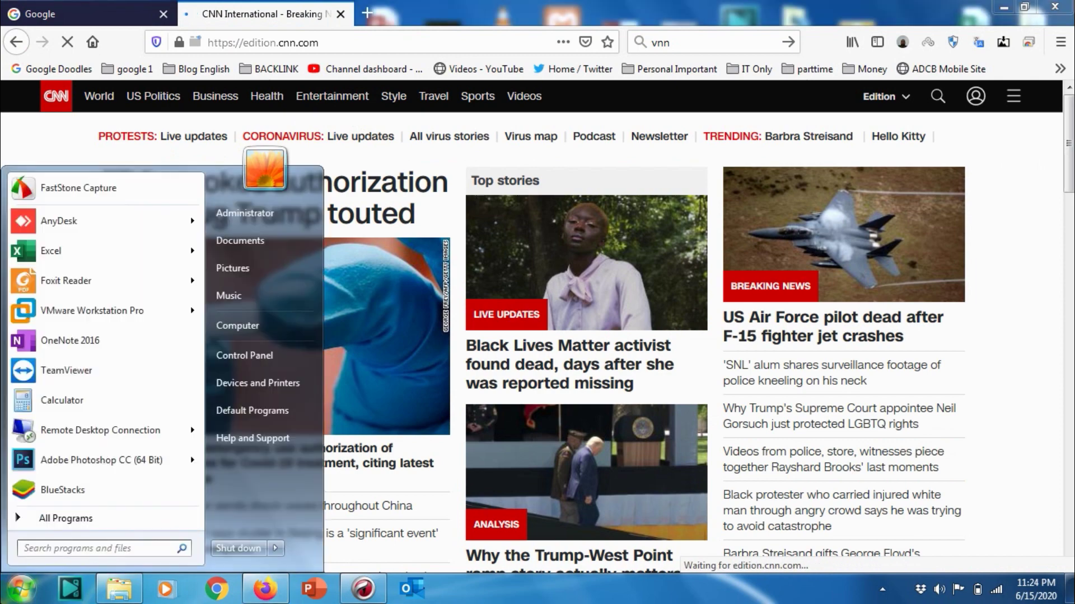
text(fire)
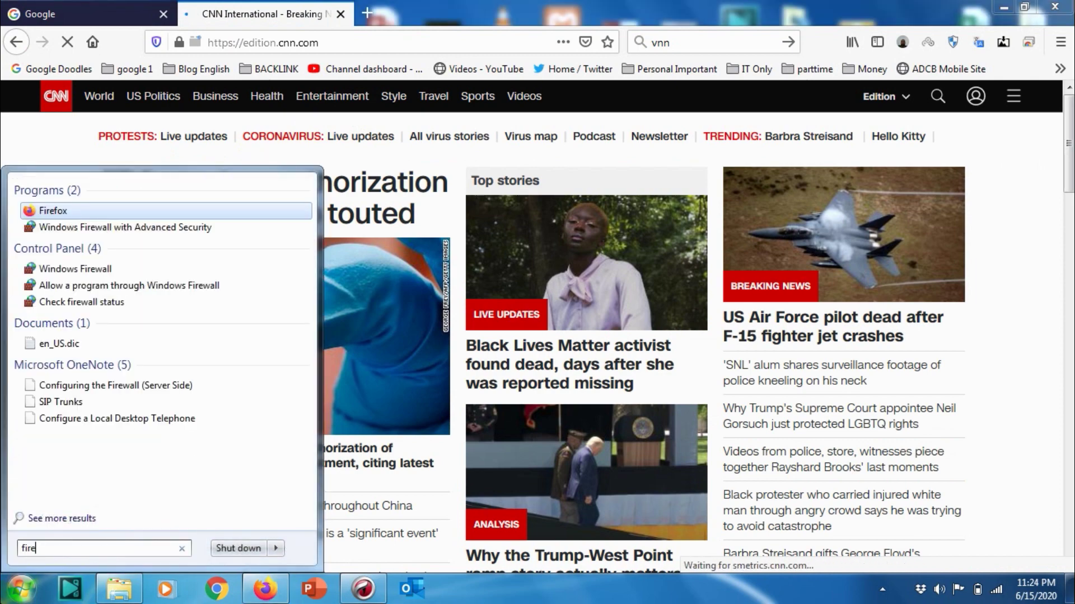
key(BackSpace)
key(BackSpace)
key(BackSpace)
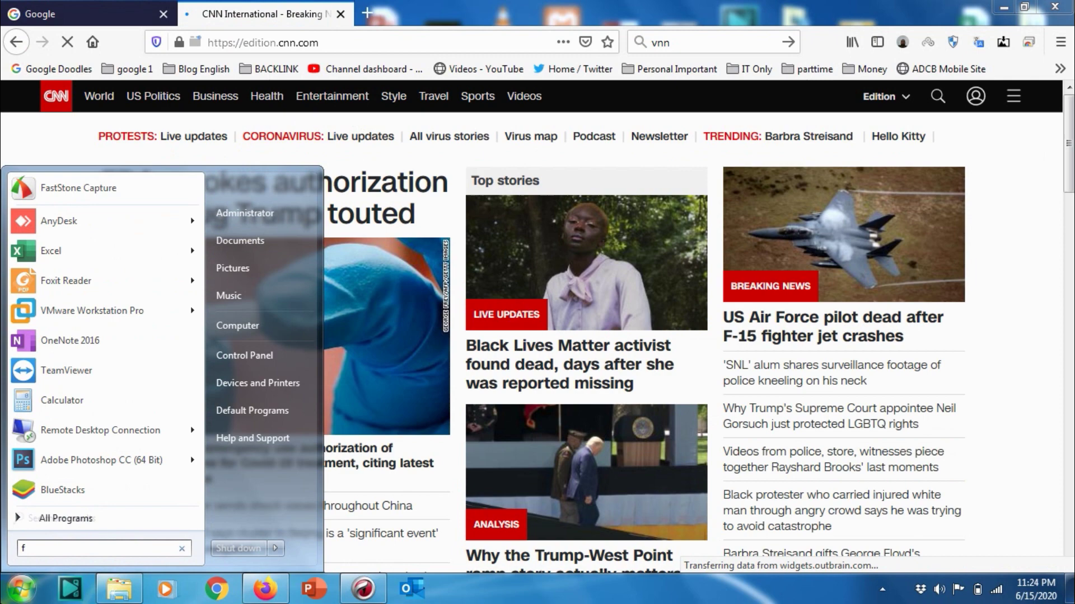
text(ire)
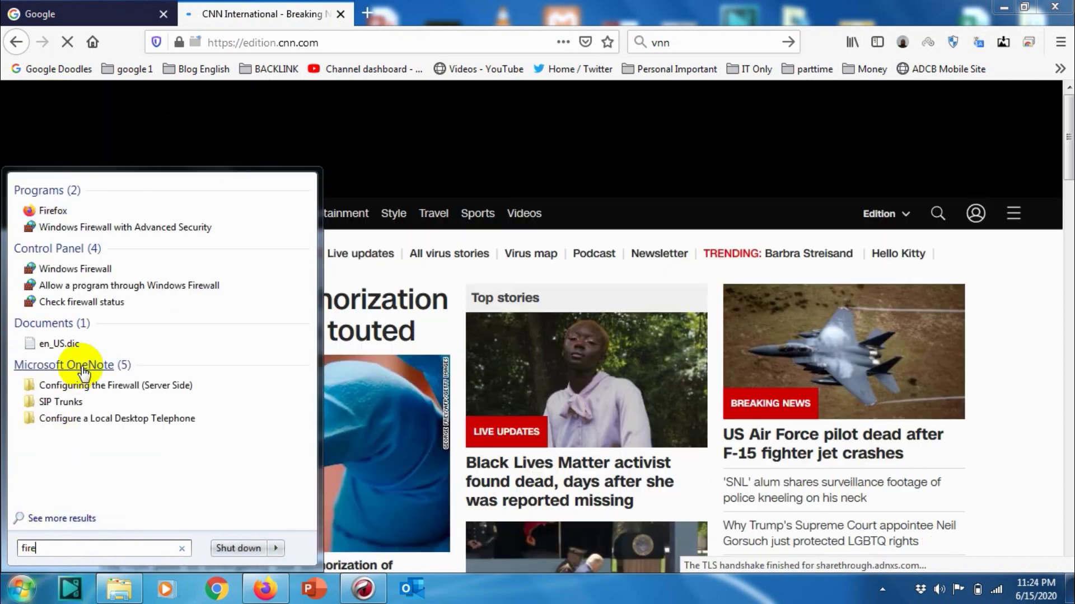
click(124, 270)
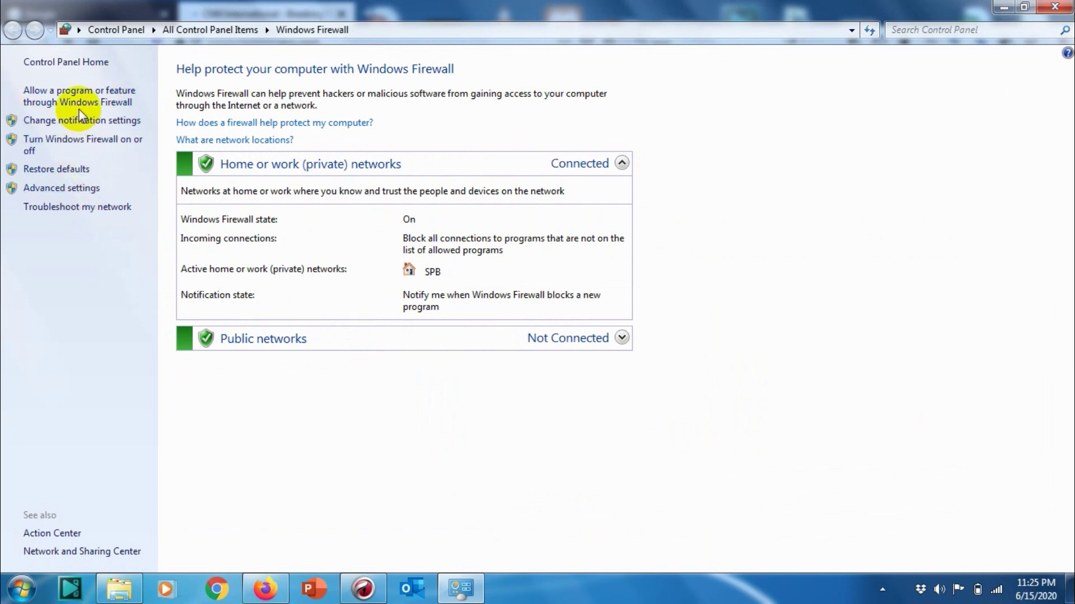
Step: Open Advanced settings and select Outbound Rules in the left tree
click(93, 193)
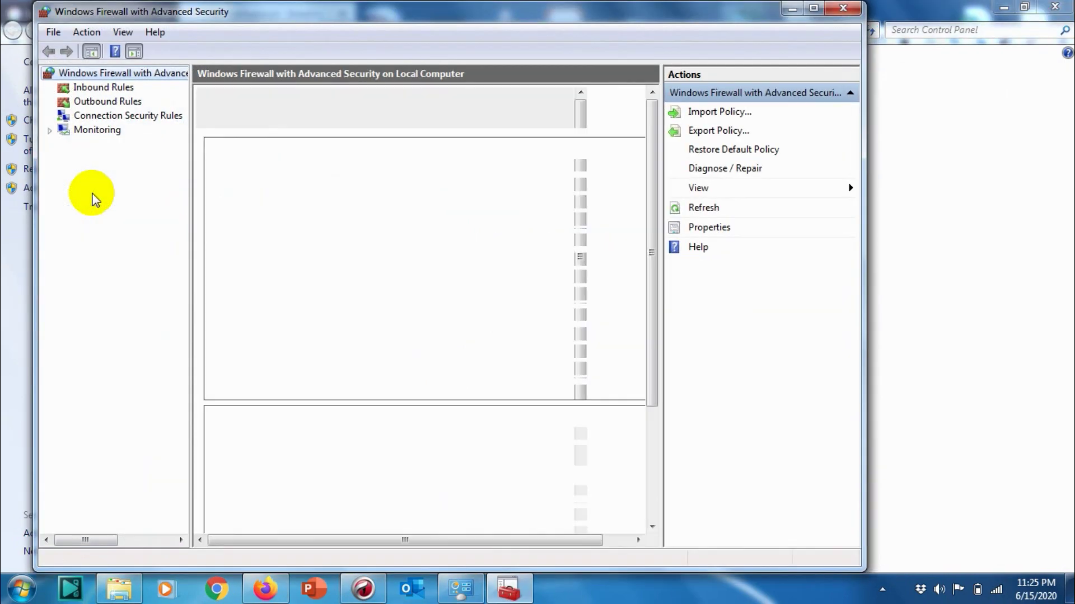
click(839, 13)
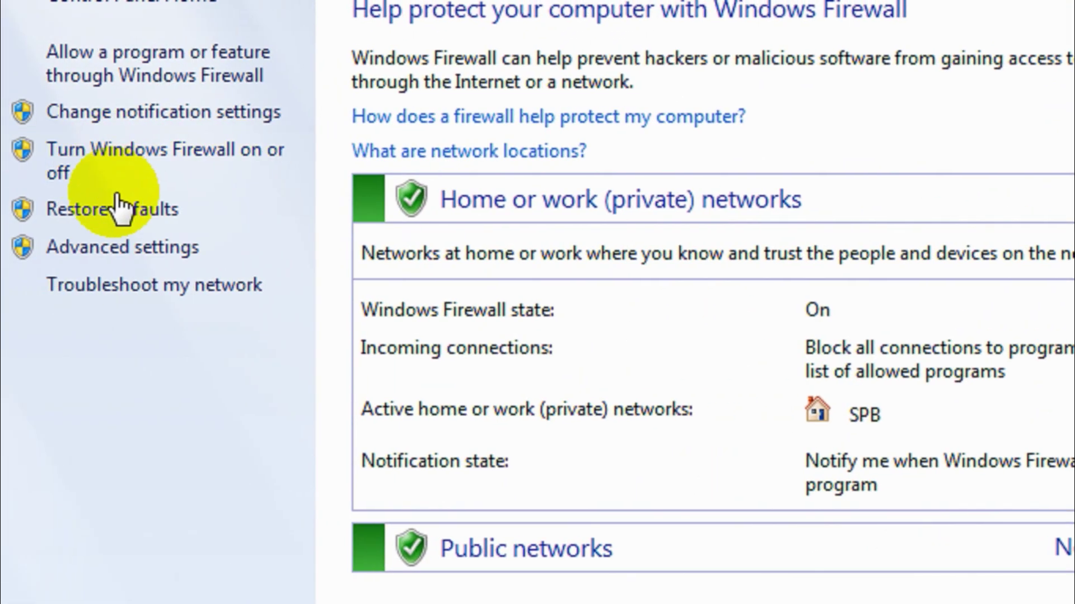
click(119, 246)
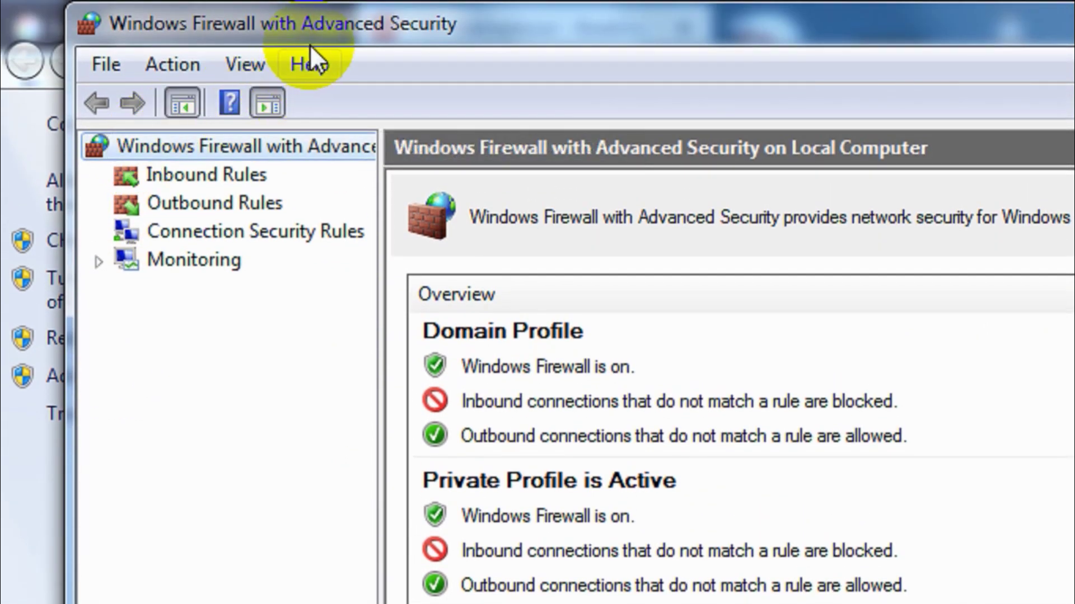
click(237, 199)
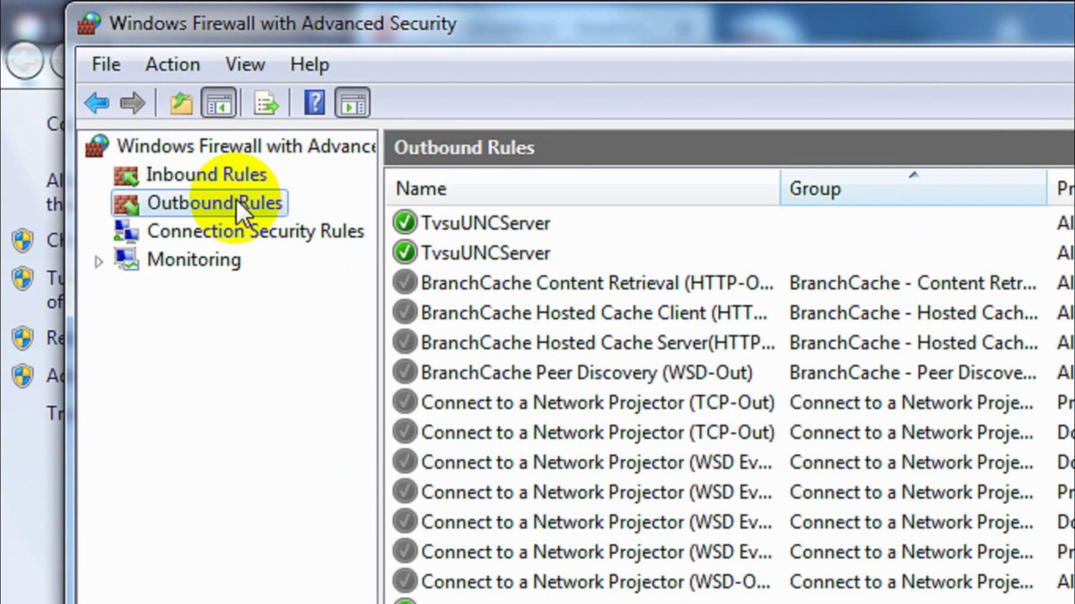
Step: Start a new Port outbound rule for TCP with specific remote ports 80,443
right_click(236, 199)
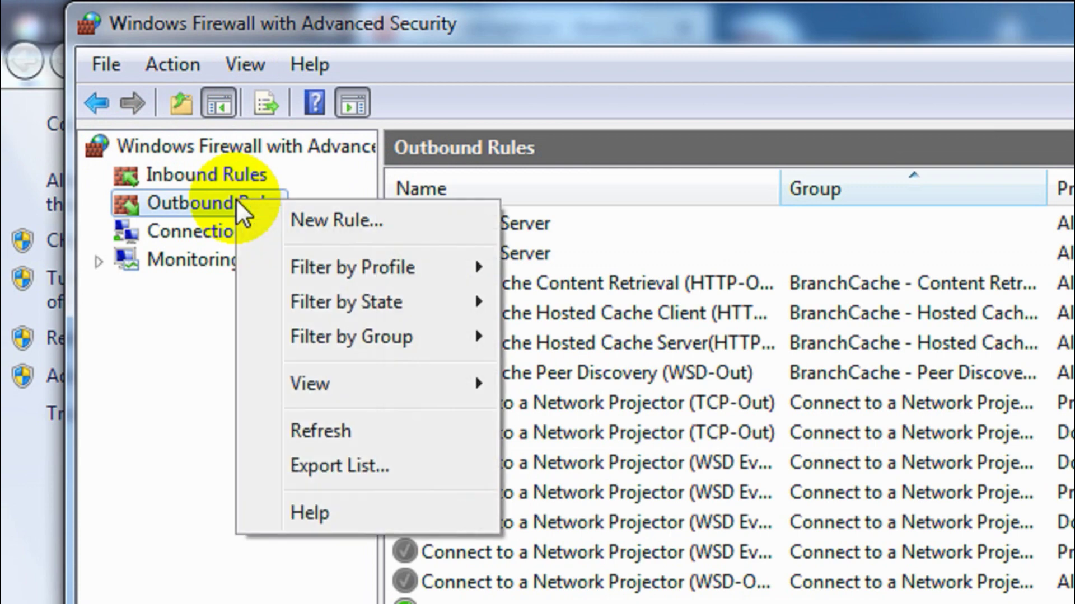
click(330, 219)
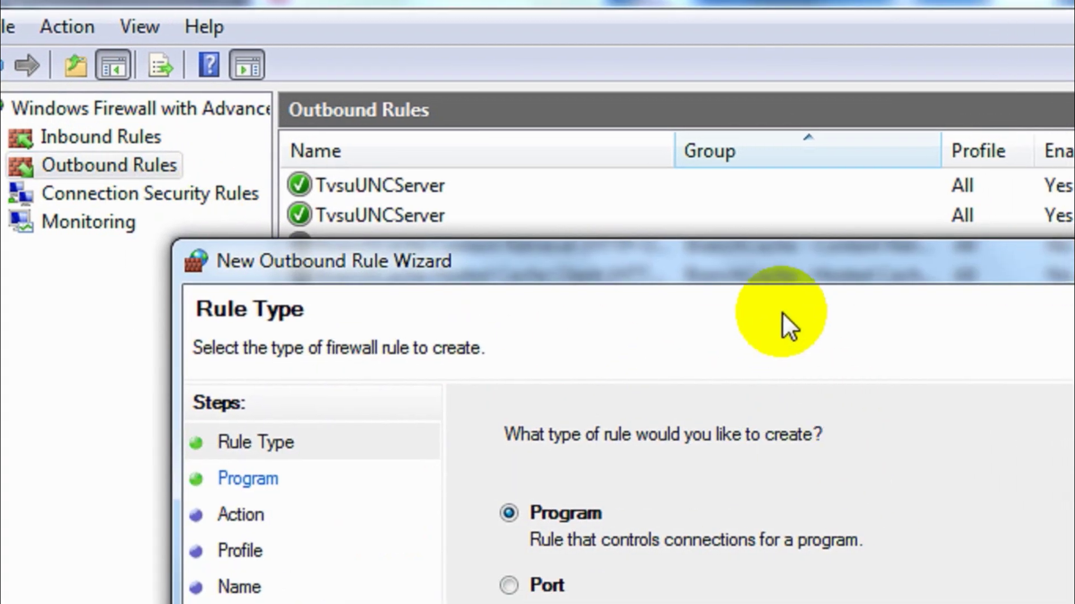
drag(878, 295, 875, 252)
drag(769, 214, 774, 19)
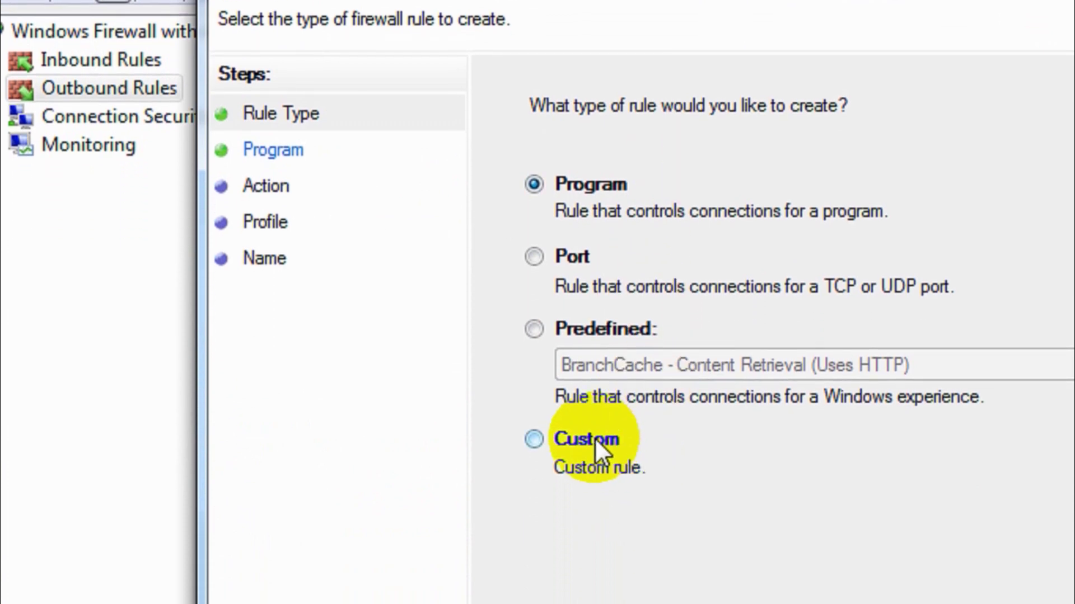
click(566, 260)
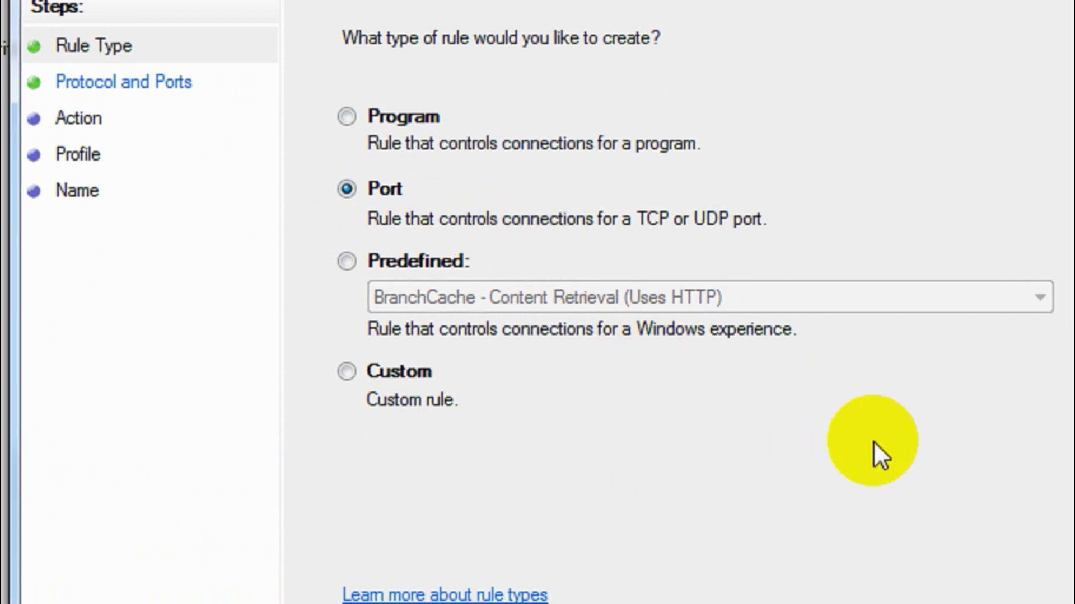
click(799, 579)
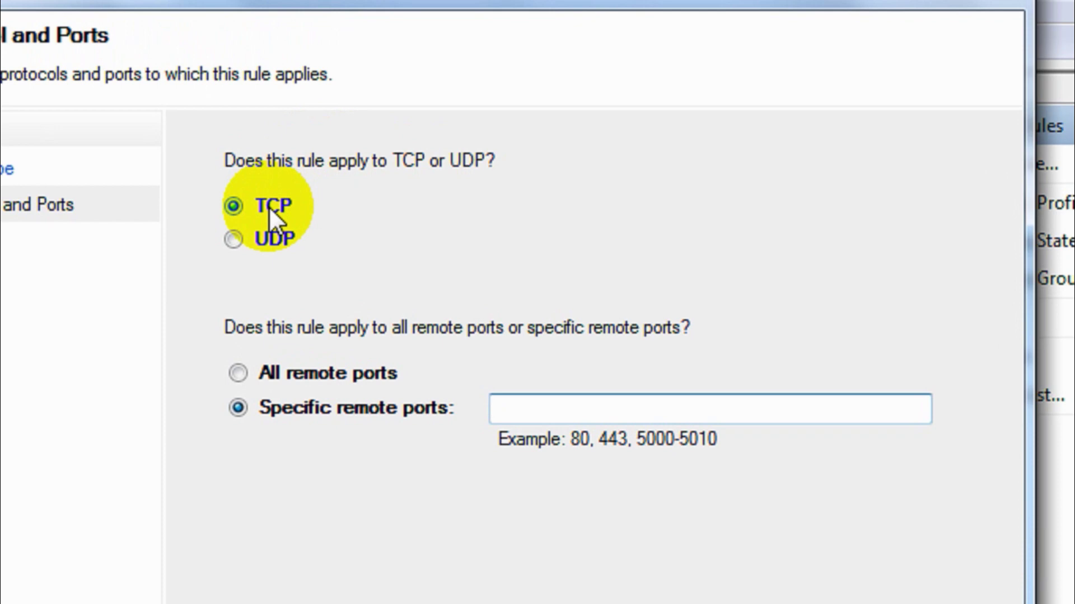
click(551, 409)
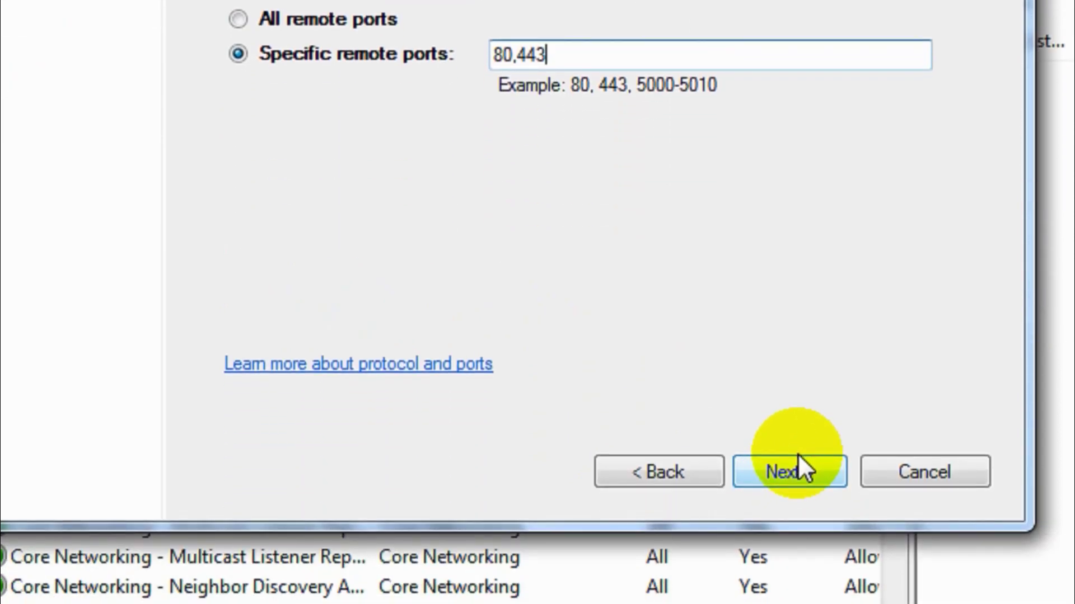
Step: Set the rule to Block the connection on Domain, Private and Public, named 'Blocking Browsing'
click(798, 456)
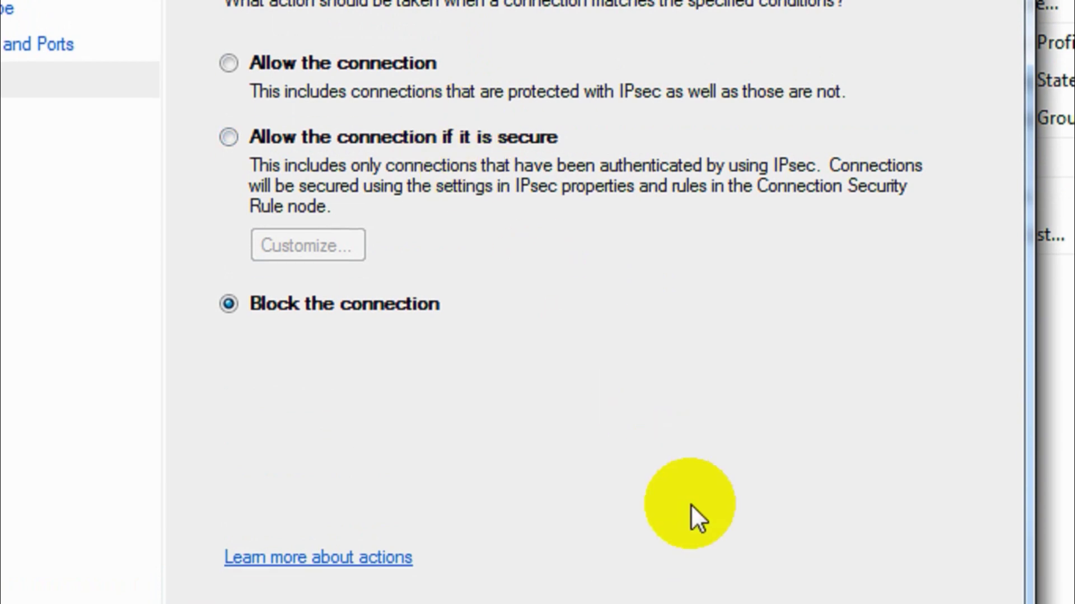
click(802, 456)
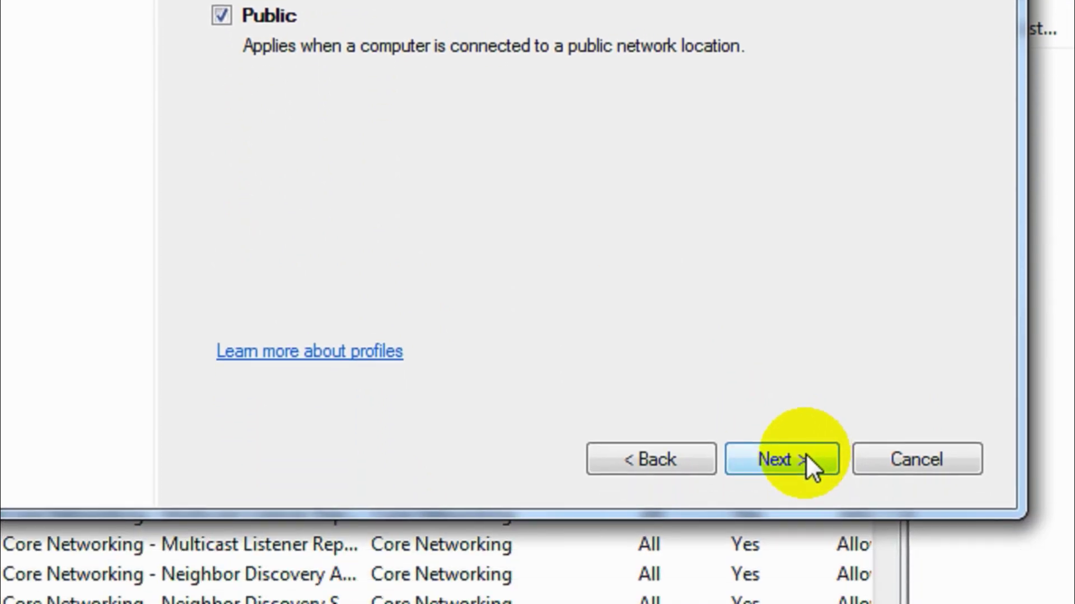
click(806, 456)
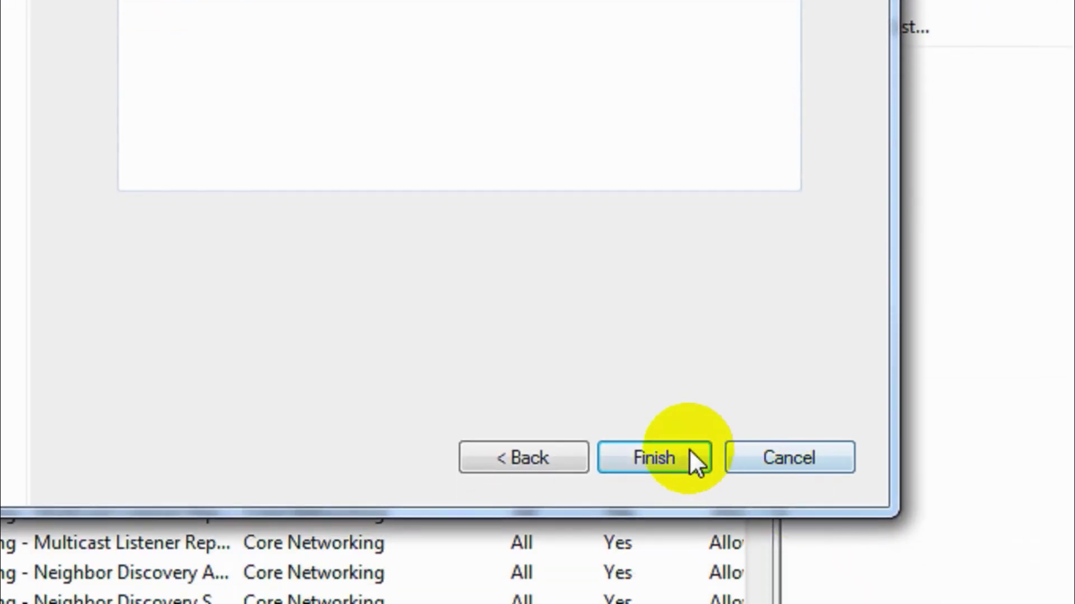
click(678, 448)
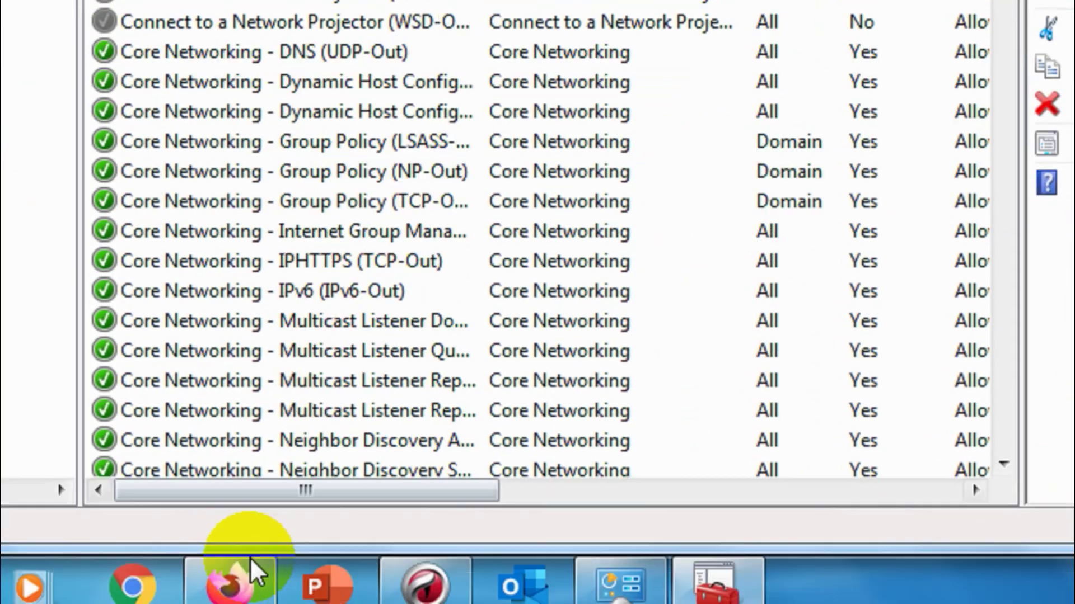
Step: Load google.com in a new tab, get 'Unable to connect', then return to the CNN tab
click(263, 571)
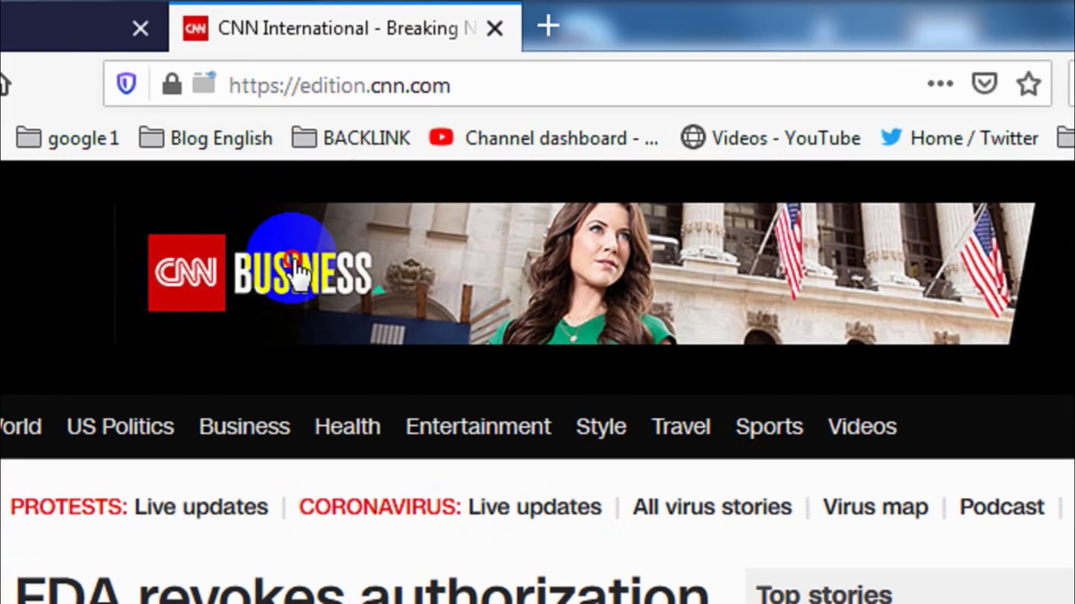
key(ctrl+t)
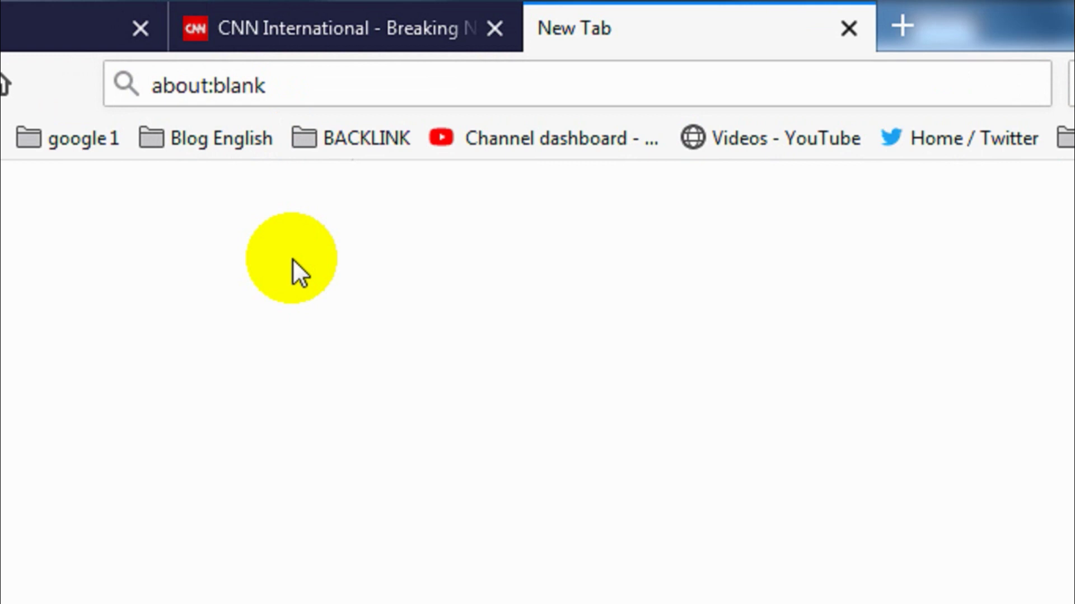
click(282, 24)
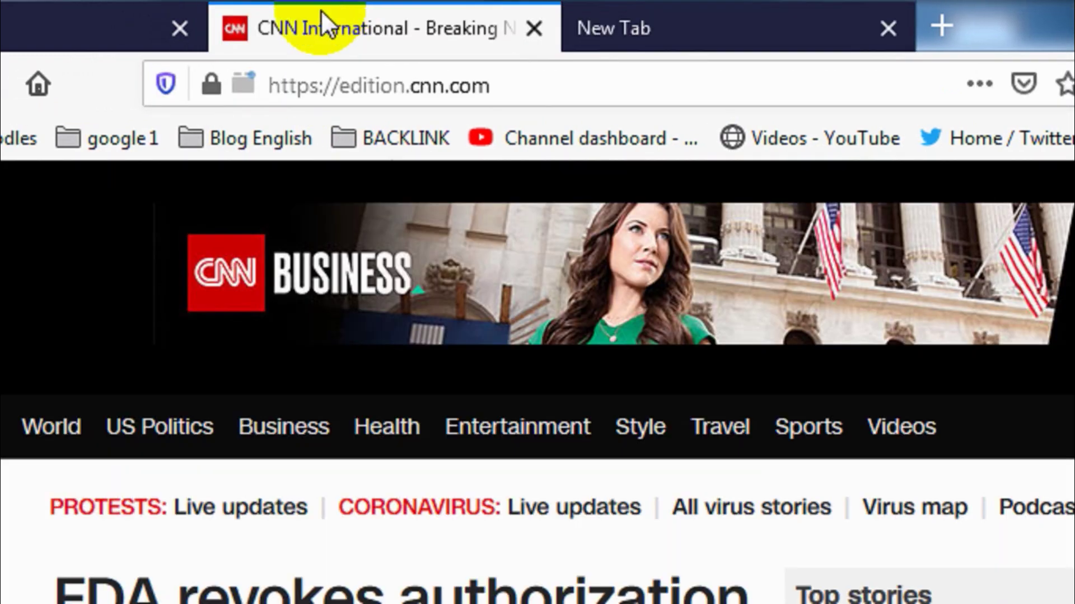
click(51, 9)
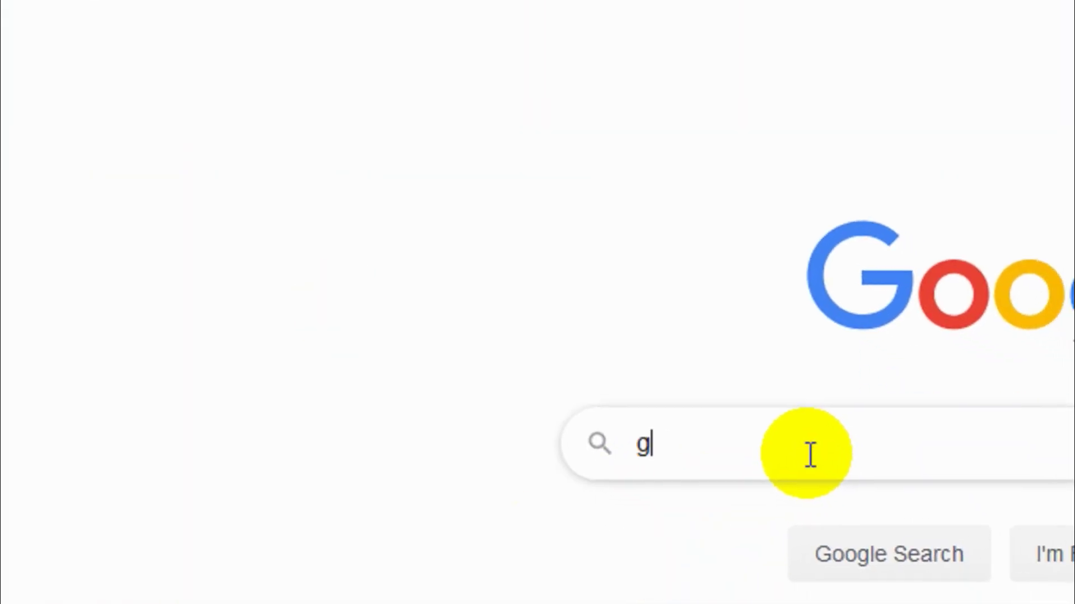
key(Return)
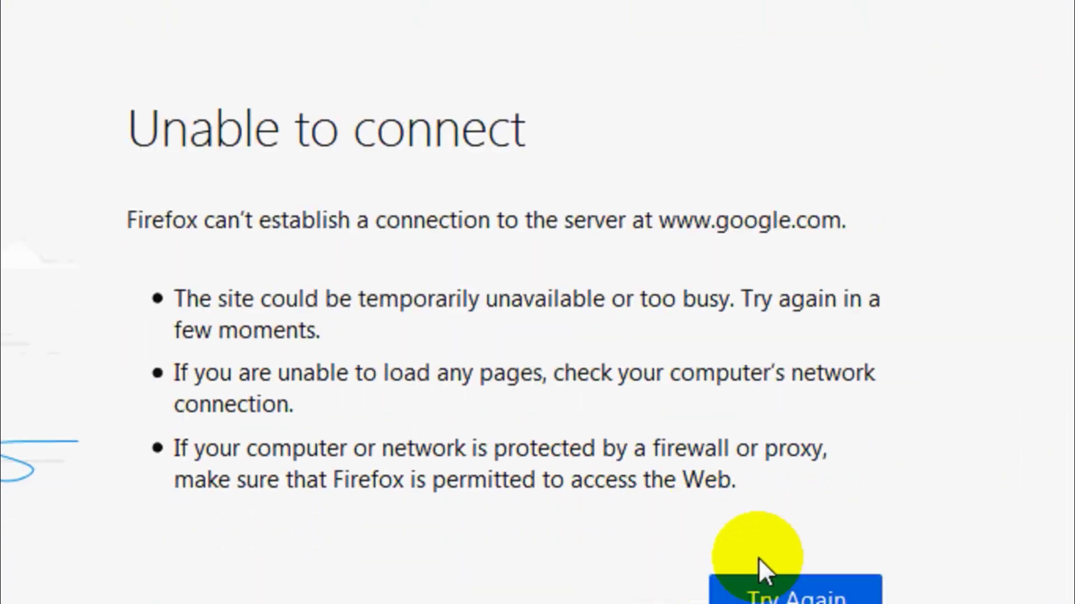
click(209, 91)
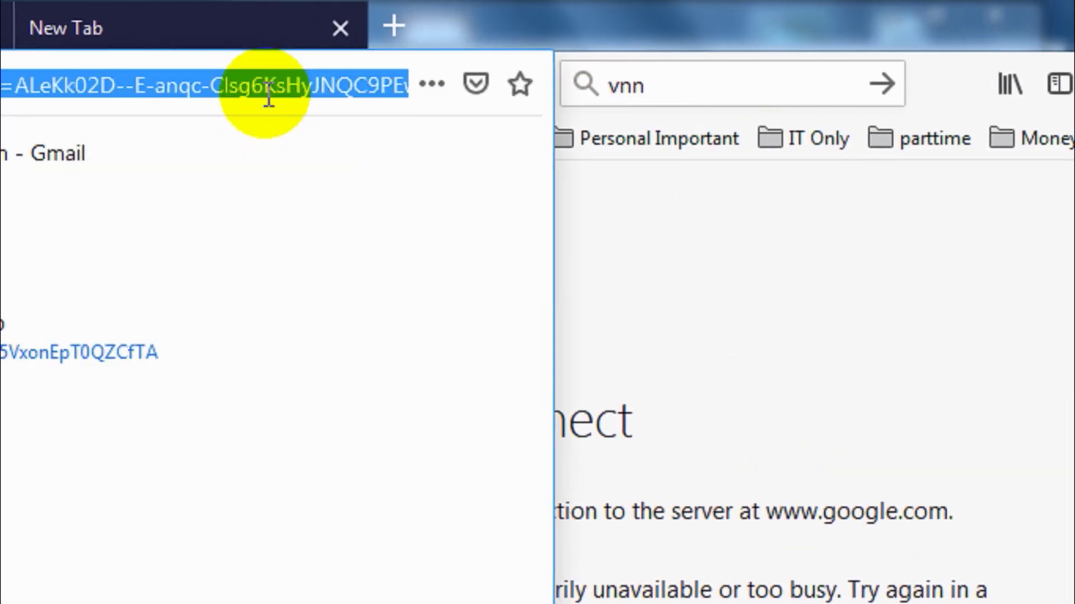
key(BackSpace)
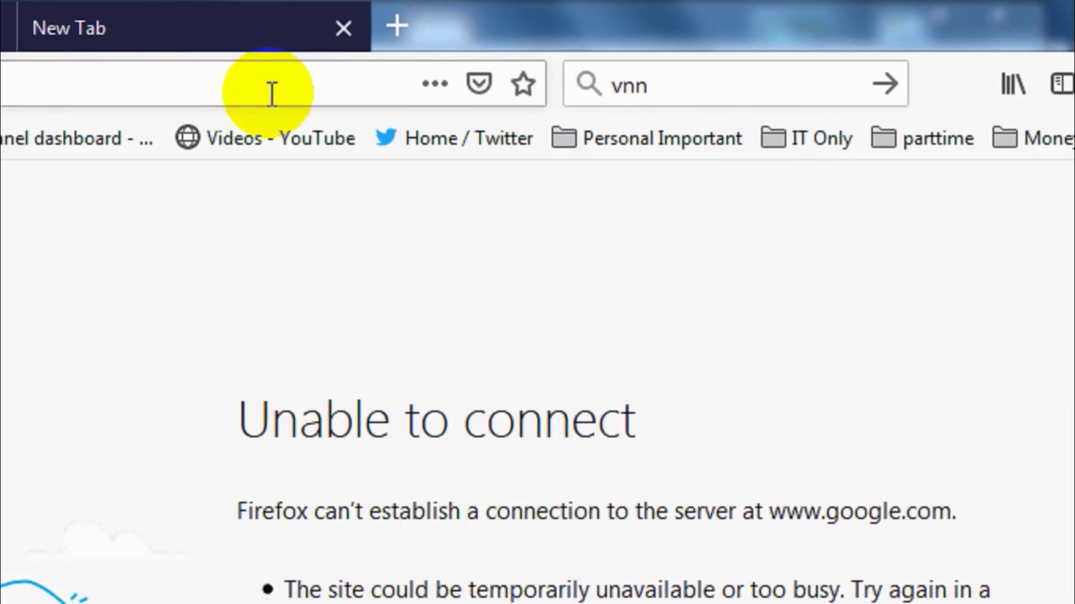
click(122, 13)
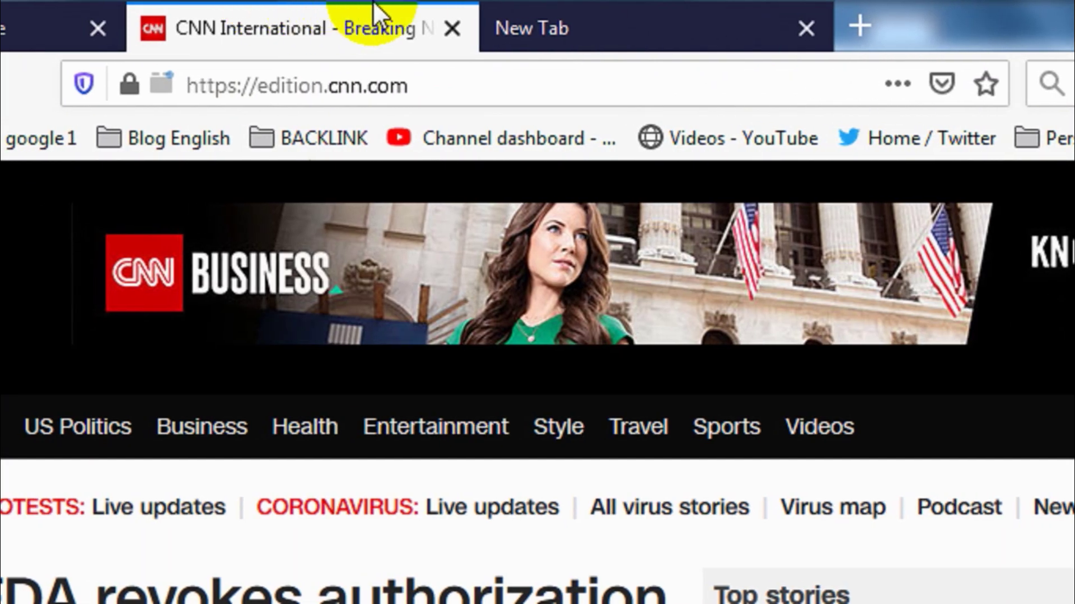
Step: Close the CNN tab and choose Disable Rule on the Blocking Browsing outbound rule
click(452, 28)
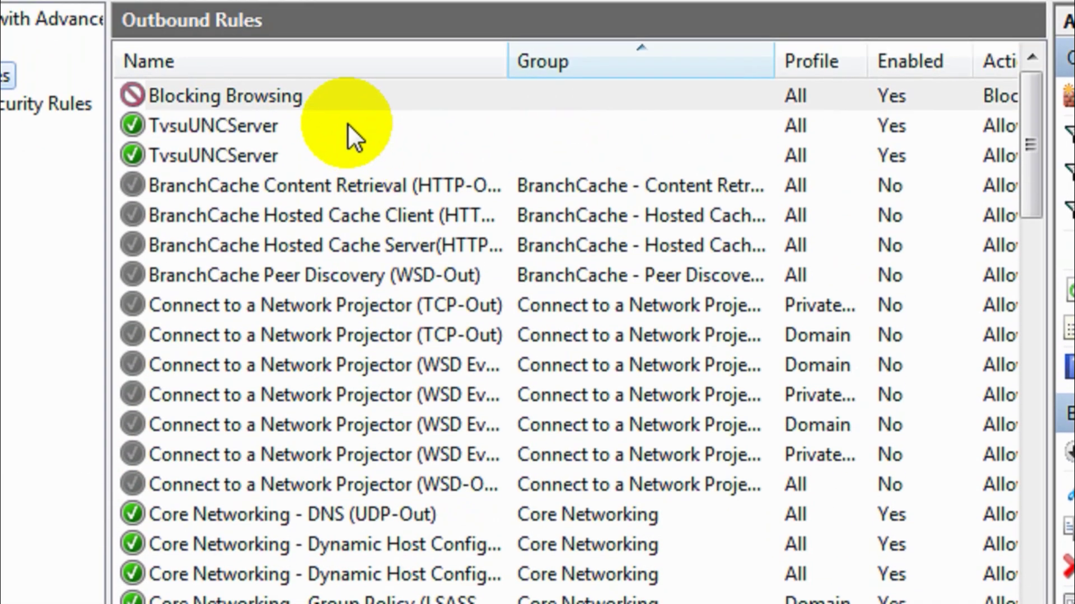
click(335, 95)
right_click(332, 93)
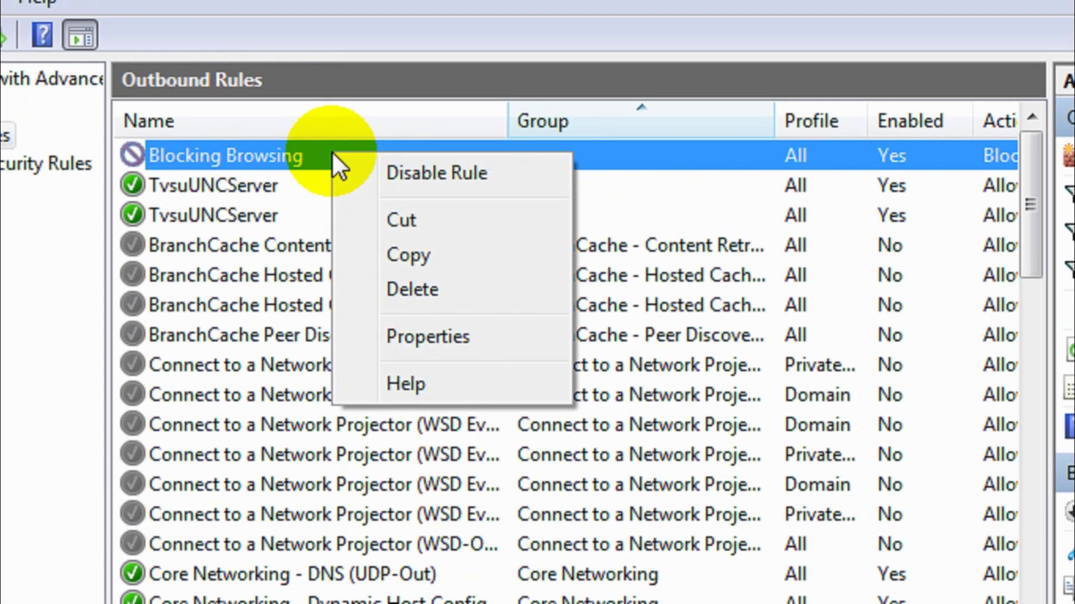
click(434, 175)
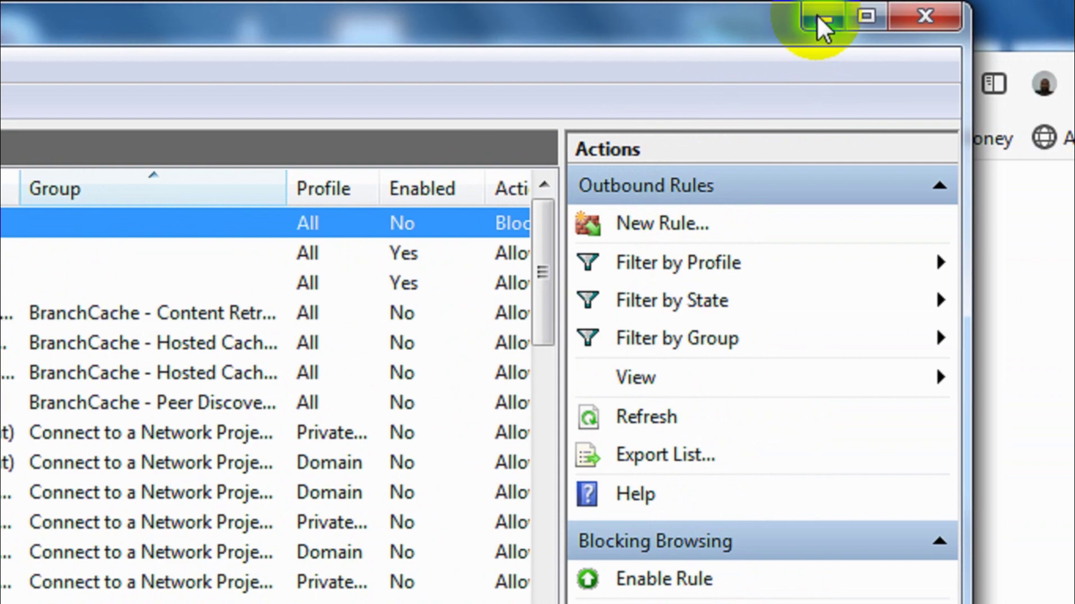
Step: Reload the failed Google tab and search for 'galápagos islands'
click(817, 15)
click(180, 29)
click(40, 14)
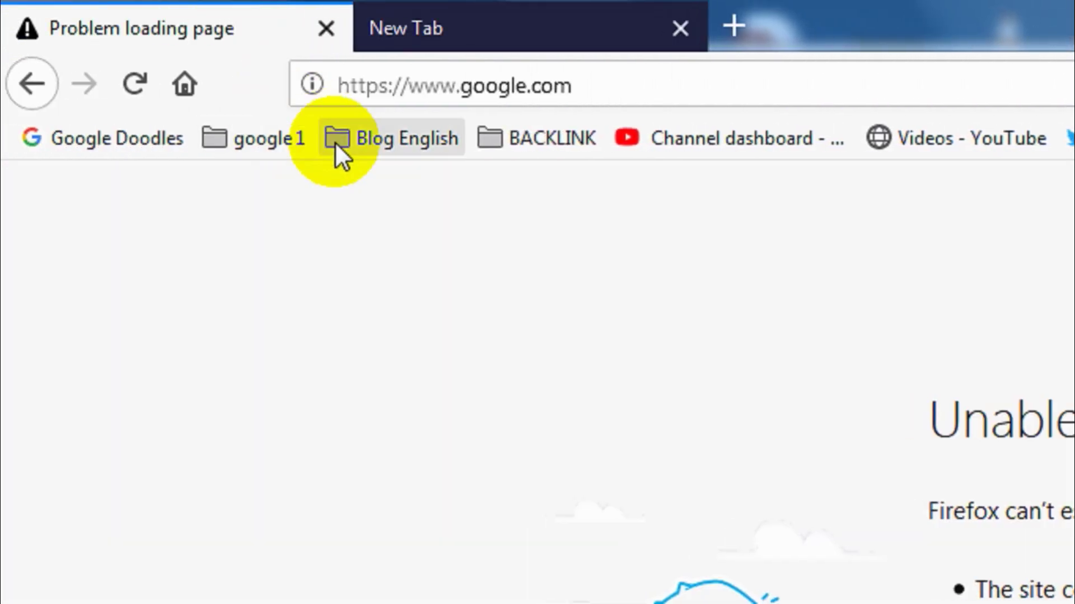
click(135, 84)
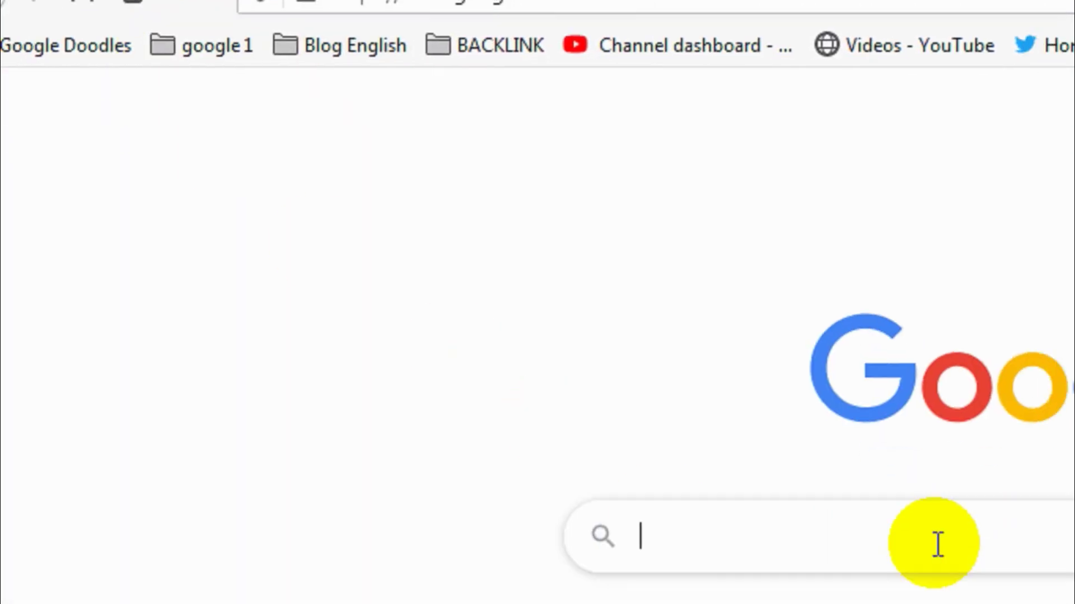
click(1010, 551)
text(g)
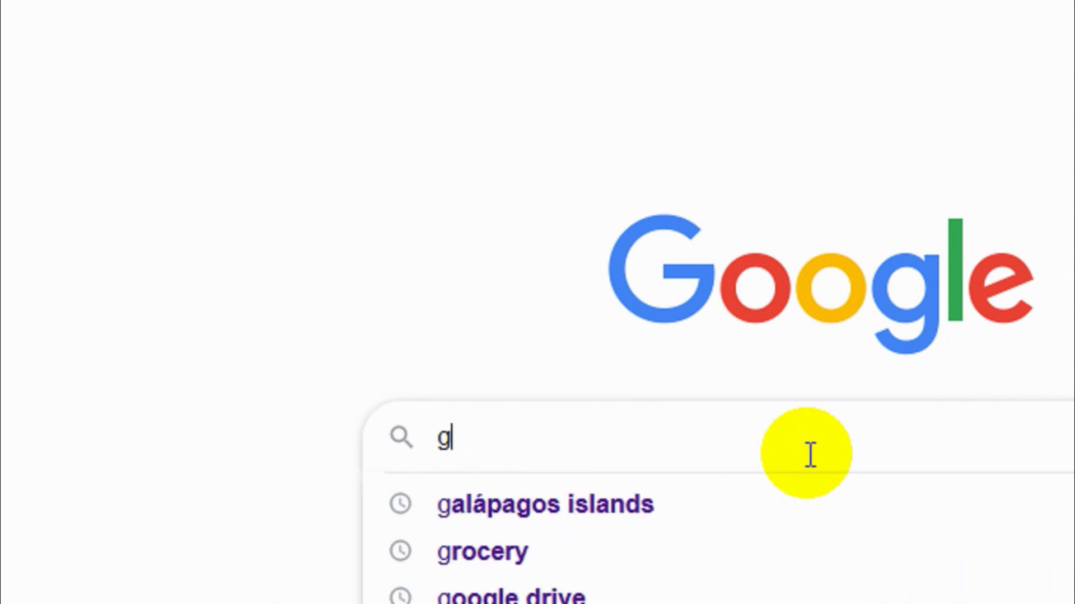
click(655, 502)
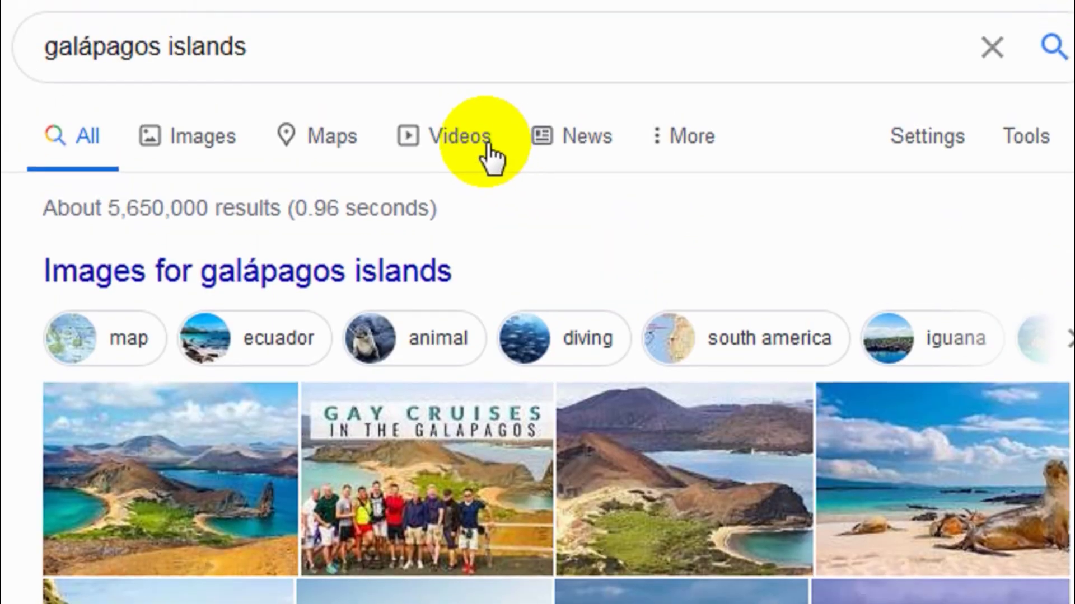